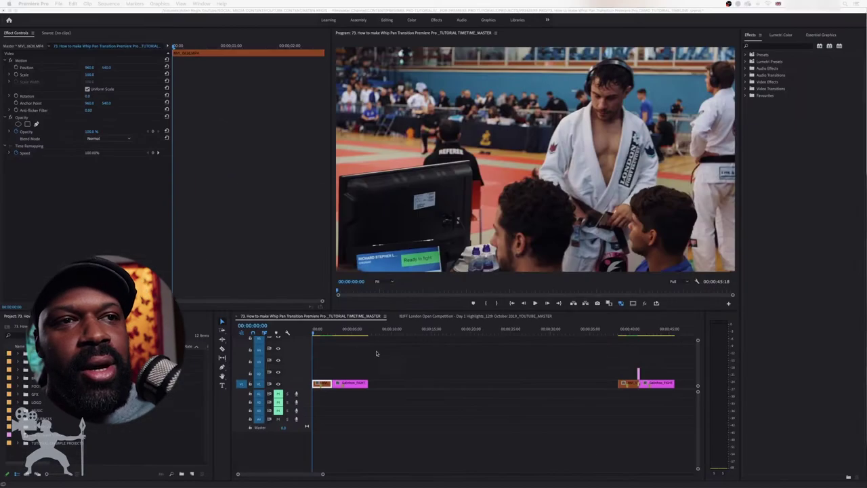
Play the sequence, then park the playhead at 00:00:01:09
left_click(376, 352)
key("space")
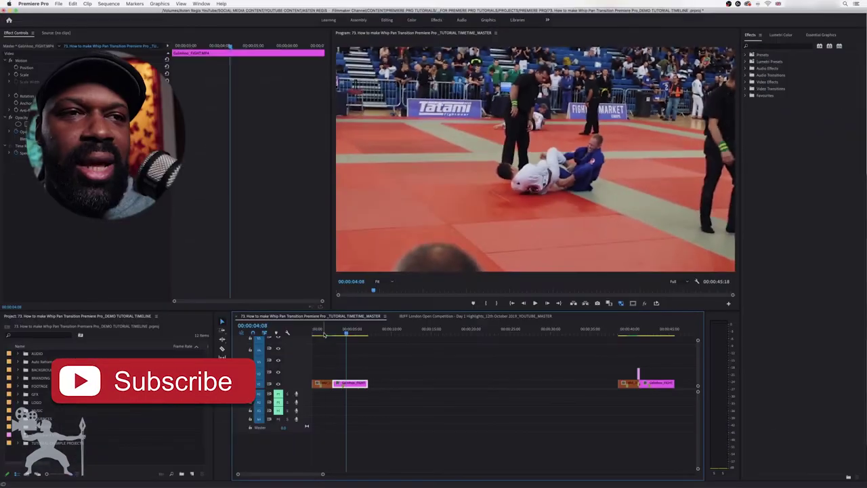
left_click(323, 332)
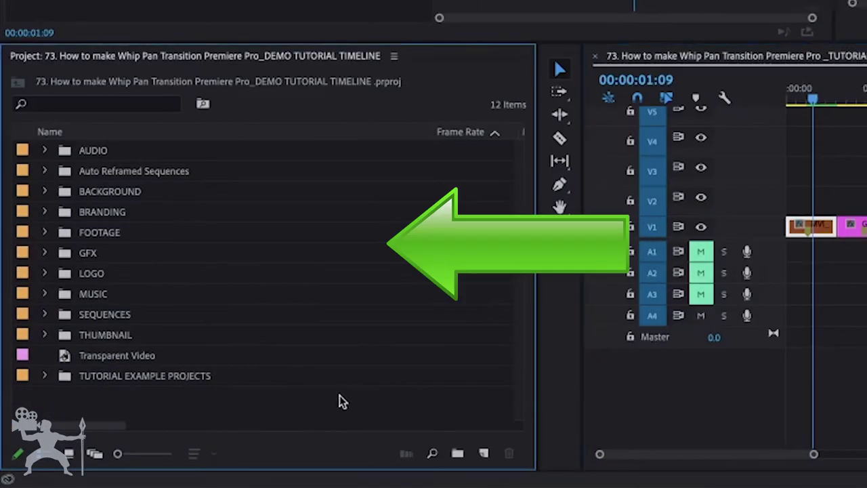
Add a new 1920x1080, 25 fps Adjustment Layer to the Project panel
right_click(352, 400)
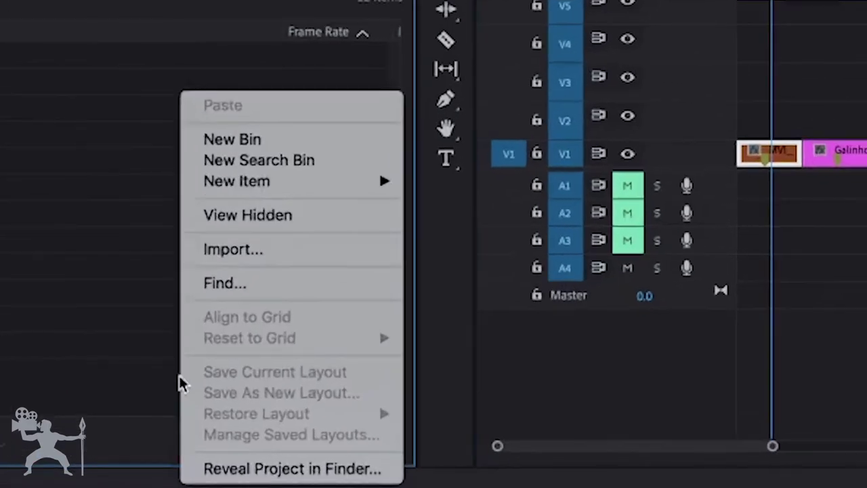
mouse_move(298, 189)
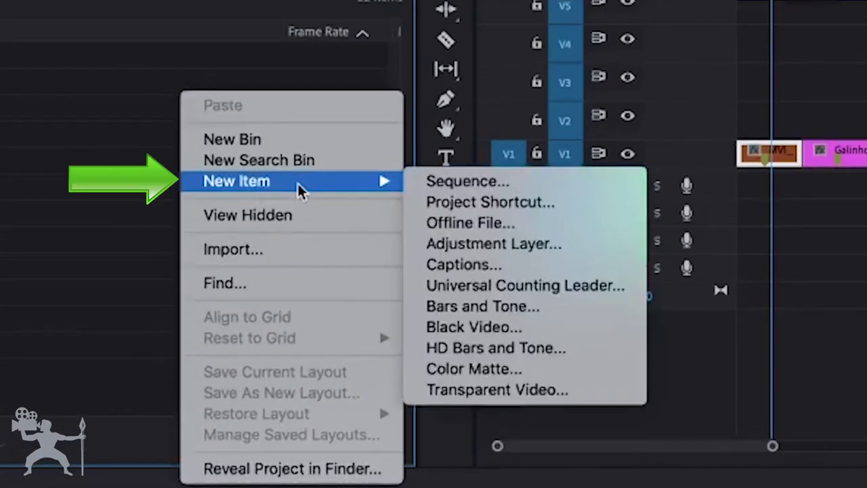
left_click(513, 247)
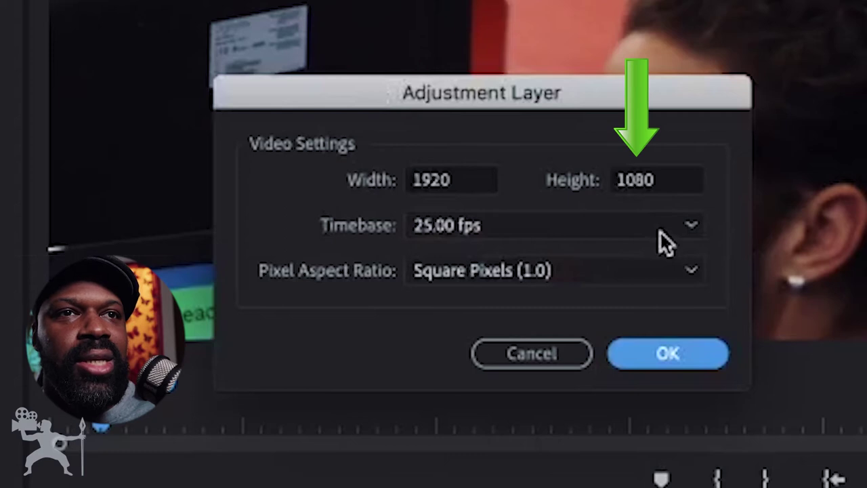
left_click(667, 353)
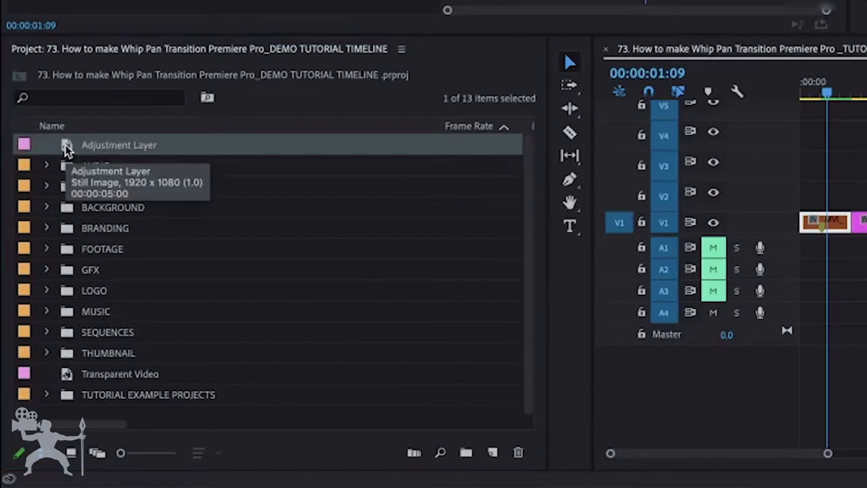
Shorten the Adjustment Layer to 8 frames using Speed/Duration
left_click(67, 149)
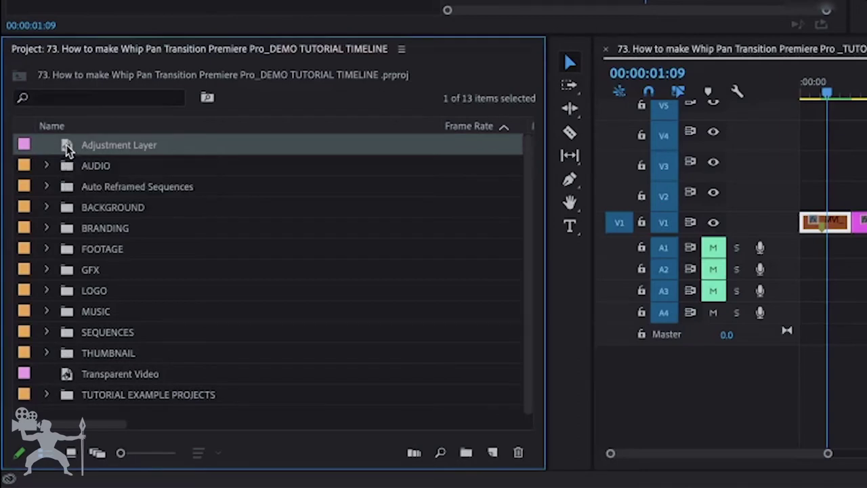
right_click(67, 149)
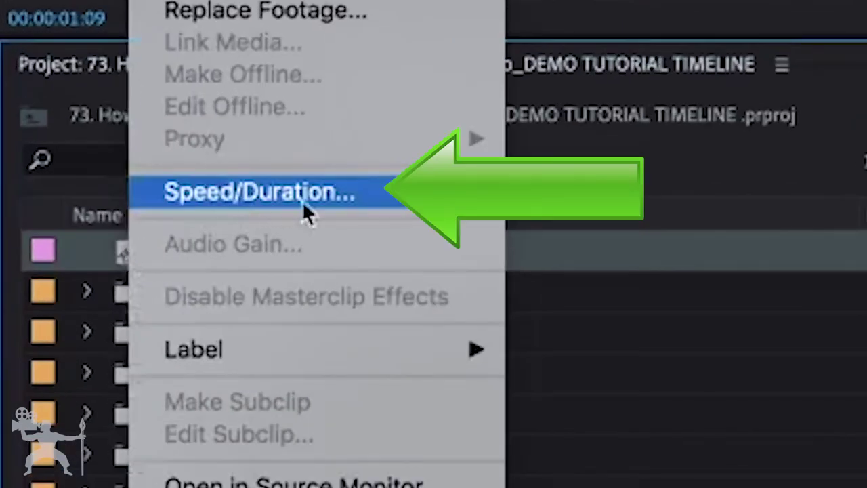
left_click(303, 200)
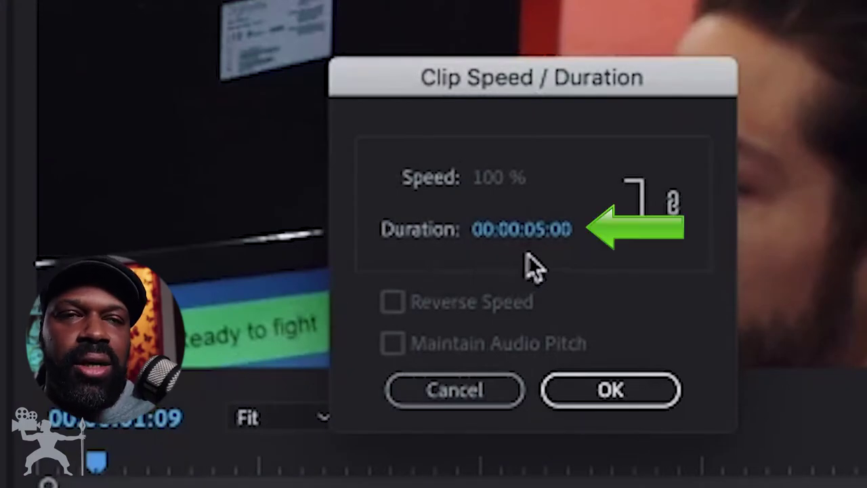
left_click(542, 230)
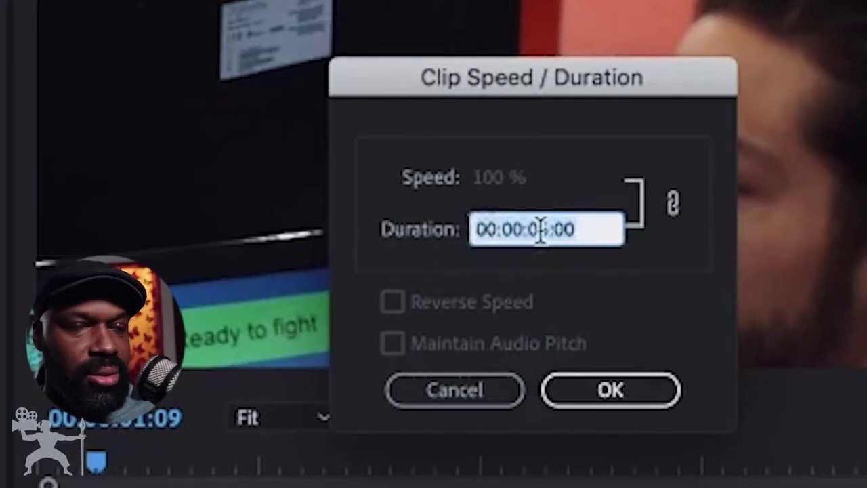
type("8")
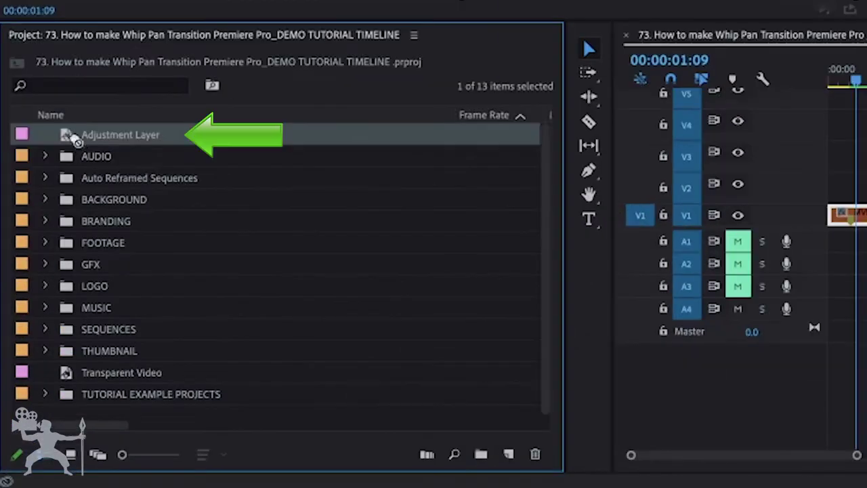
Place the Adjustment Layer on V2, centred over the cut into Galinhoo_FIGHT.MP4
left_click_drag(76, 139, 860, 189)
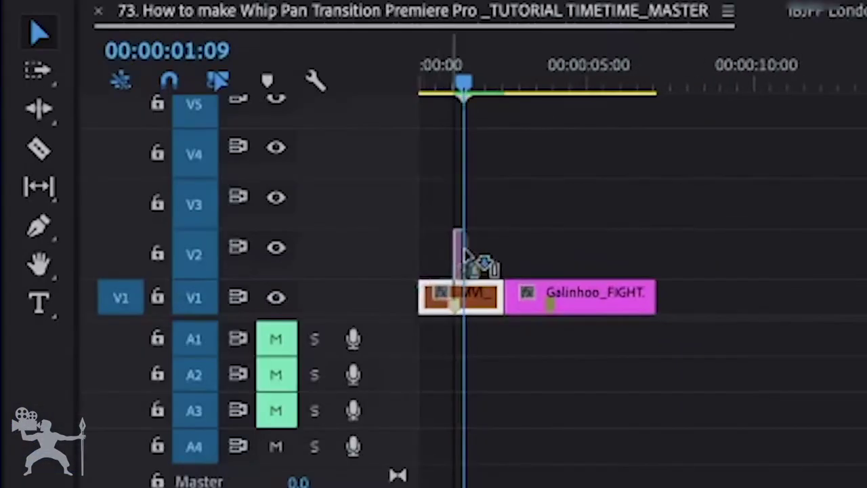
left_click_drag(499, 261, 513, 265)
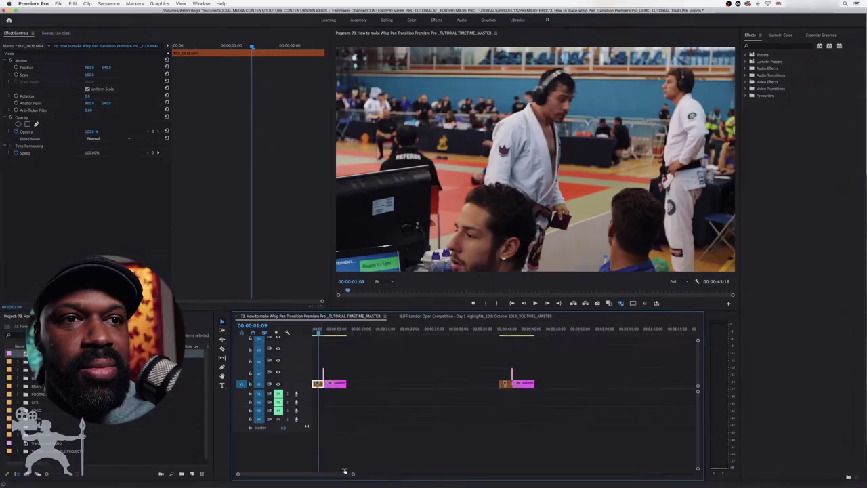
left_click_drag(372, 470, 325, 464)
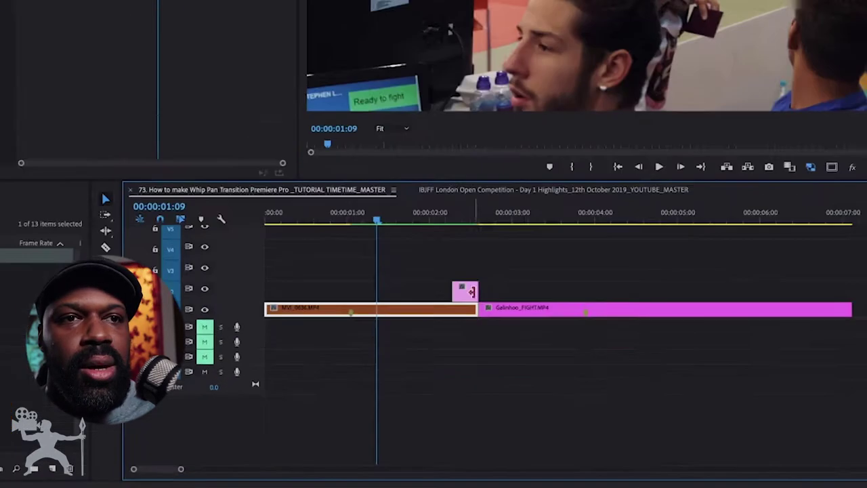
left_click(467, 297)
left_click_drag(492, 240, 508, 240)
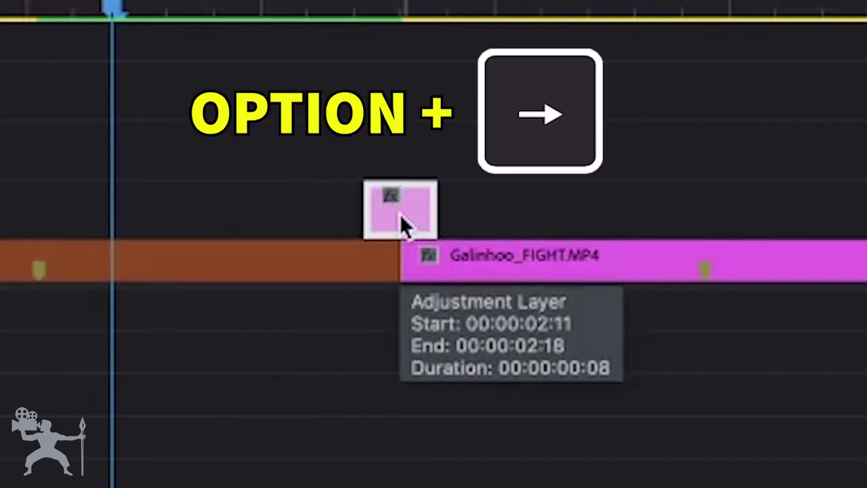
key("alt+Left")
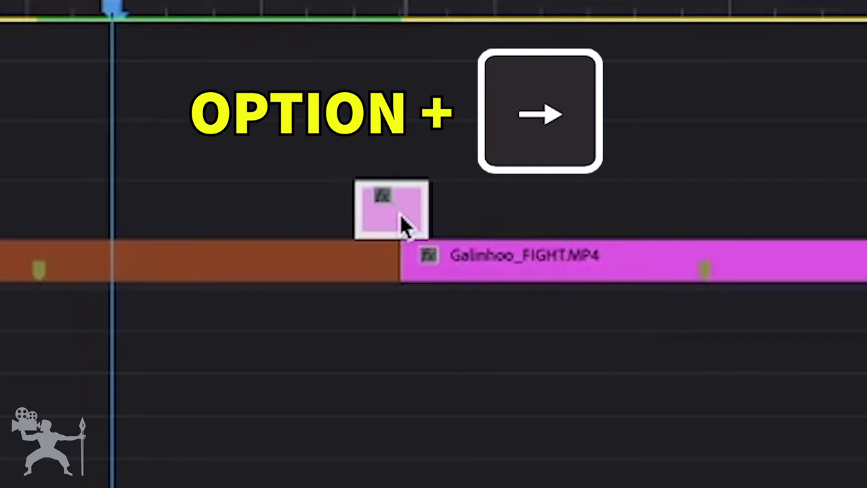
key("alt+Right")
key("alt+Right")
key("alt+Left")
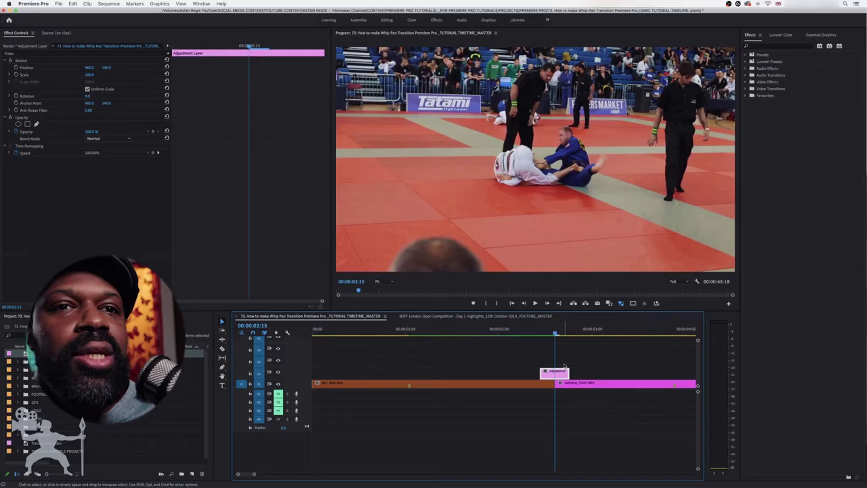
Find the Push transition and drop it on the cut between MVI_0636.MP4 and Galinhoo_FIGHT.MP4
left_click(564, 358)
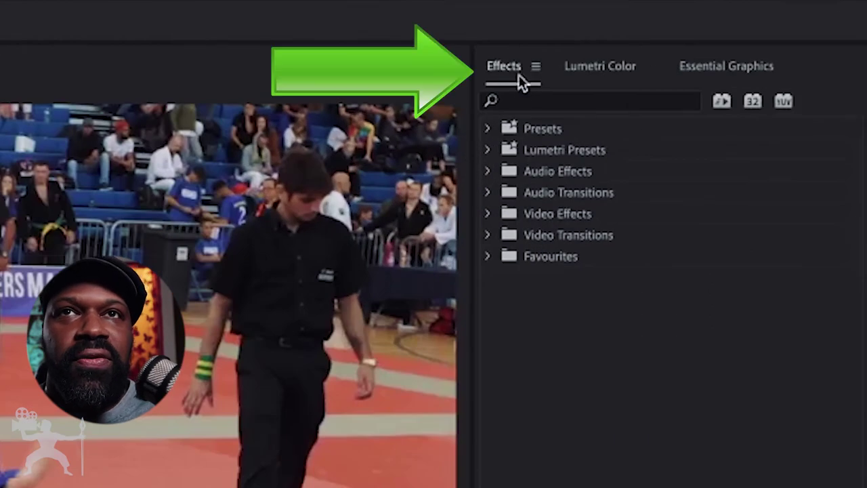
left_click(538, 102)
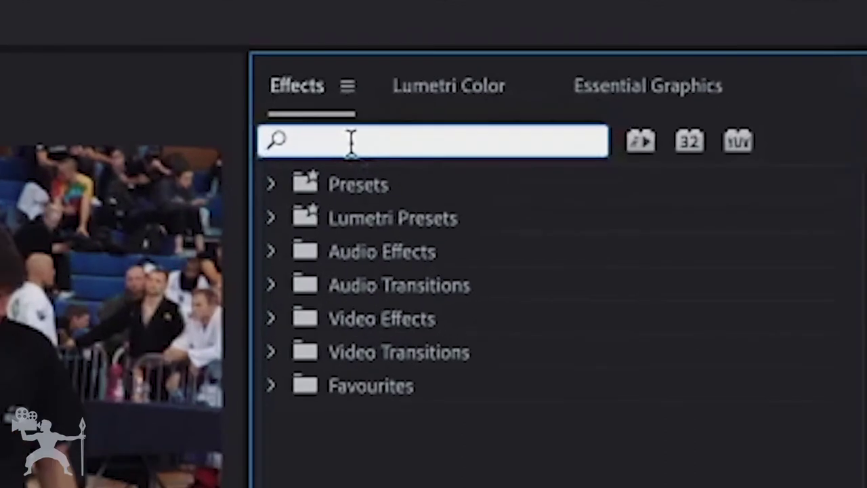
type("PUSH")
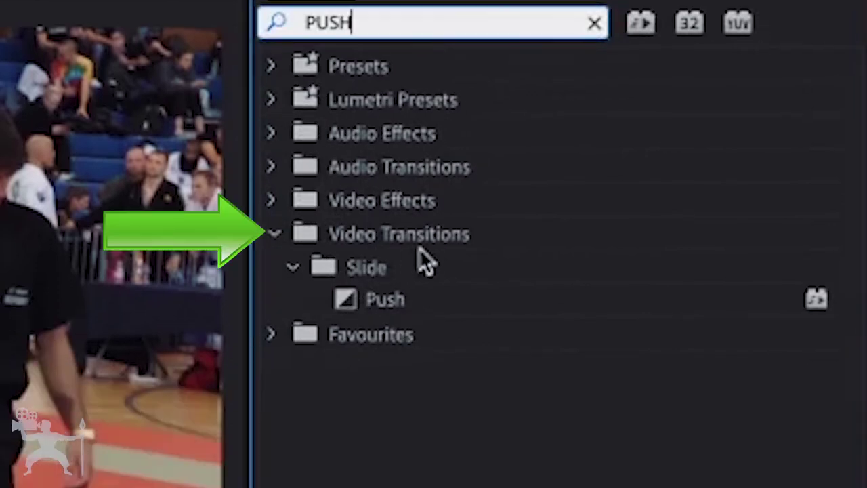
left_click(359, 308)
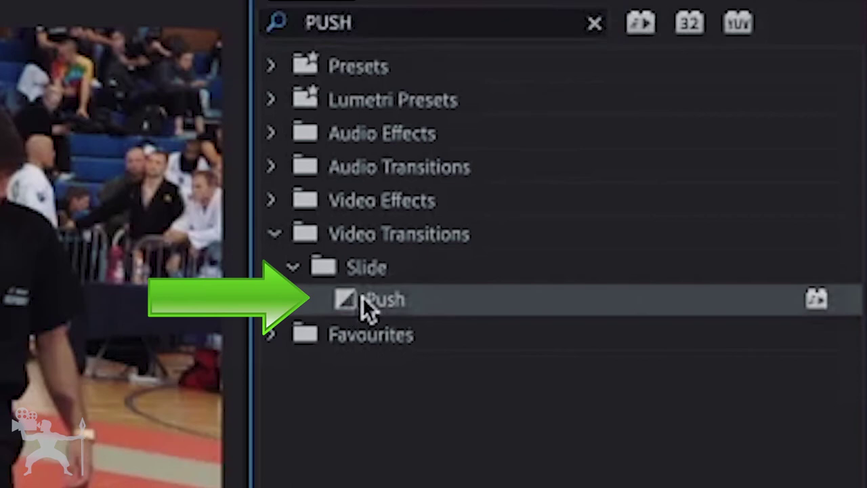
left_click_drag(353, 294, 338, 300)
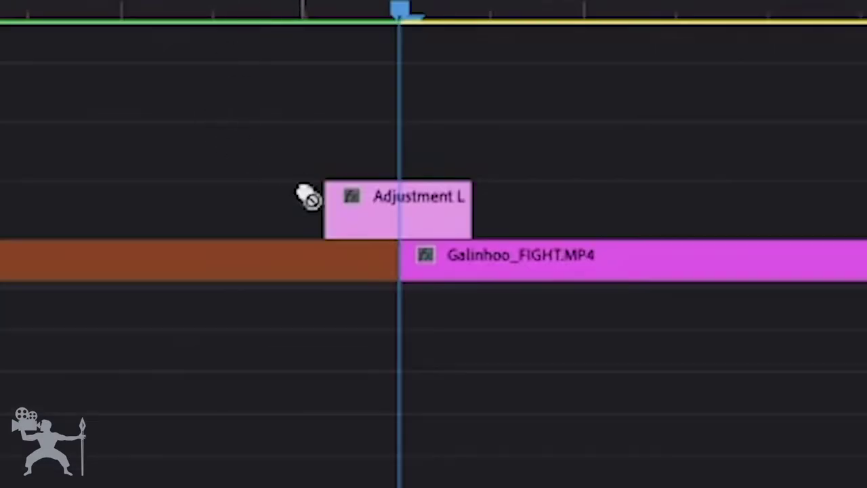
left_click_drag(306, 194, 400, 252)
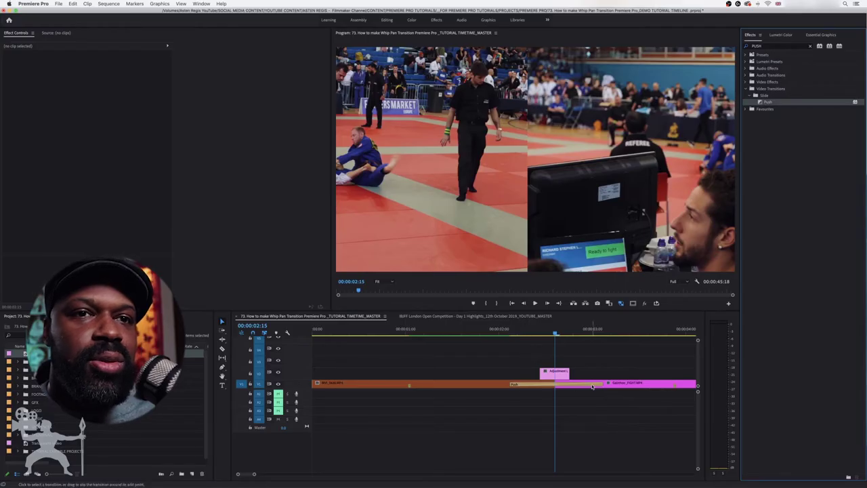
Set the Push transition to 8 frames (00:00:00:08), aligned Center at Cut
left_click(541, 384)
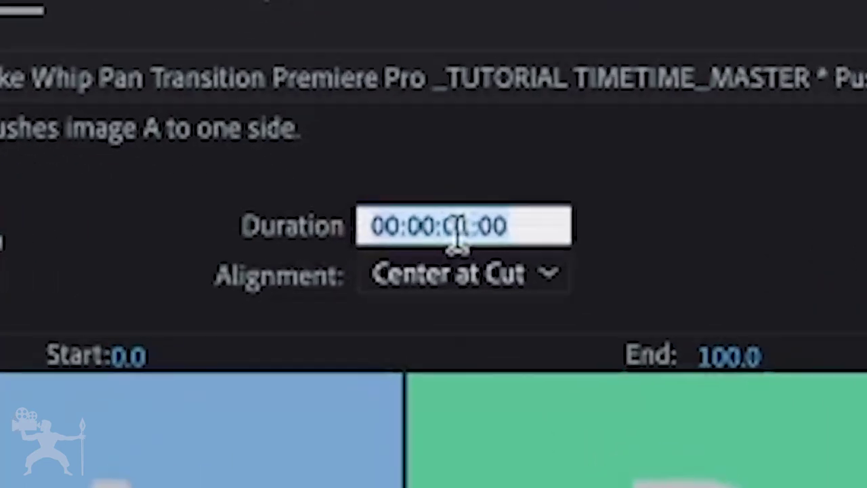
type("8")
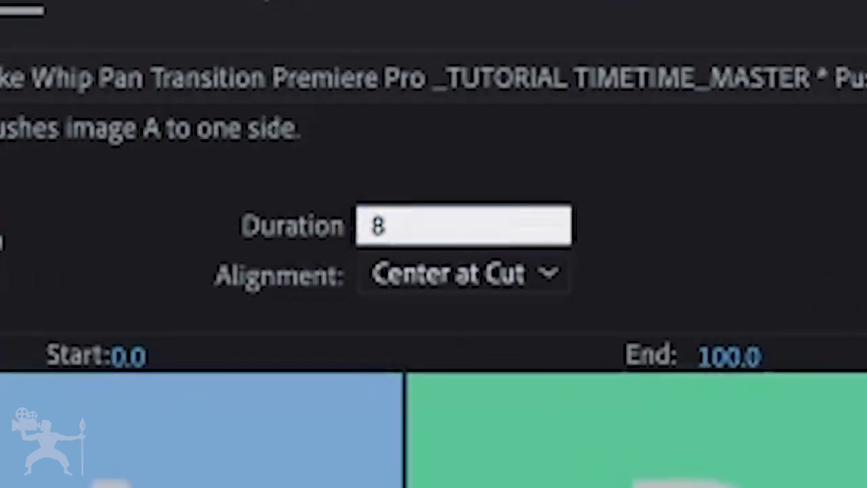
key("Return")
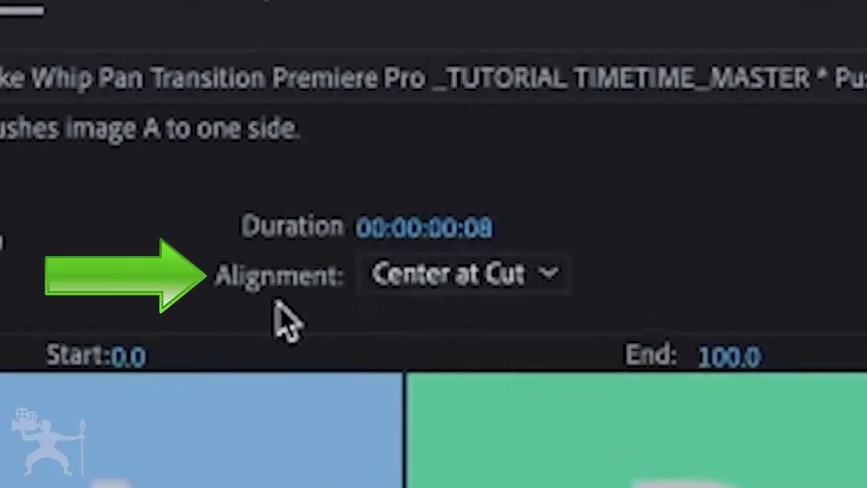
left_click(515, 284)
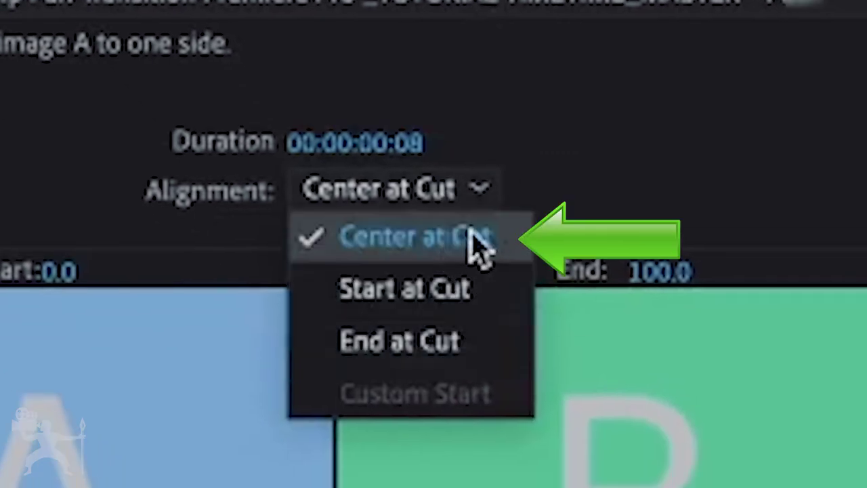
left_click(504, 252)
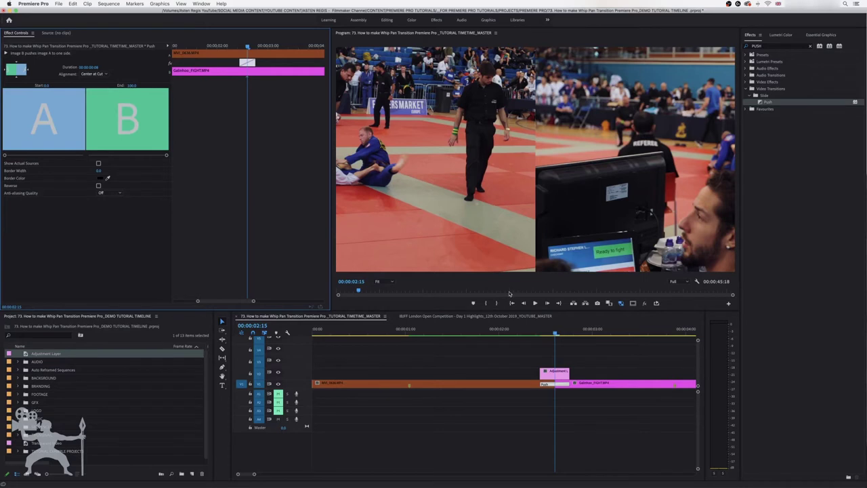
left_click_drag(554, 329, 554, 329)
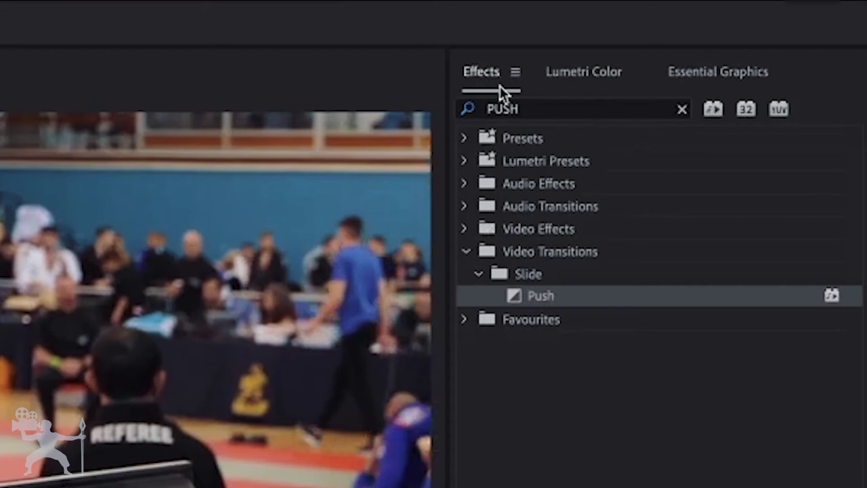
Search effects for BLUR and apply Directional Blur to the adjustment layer
left_click(682, 109)
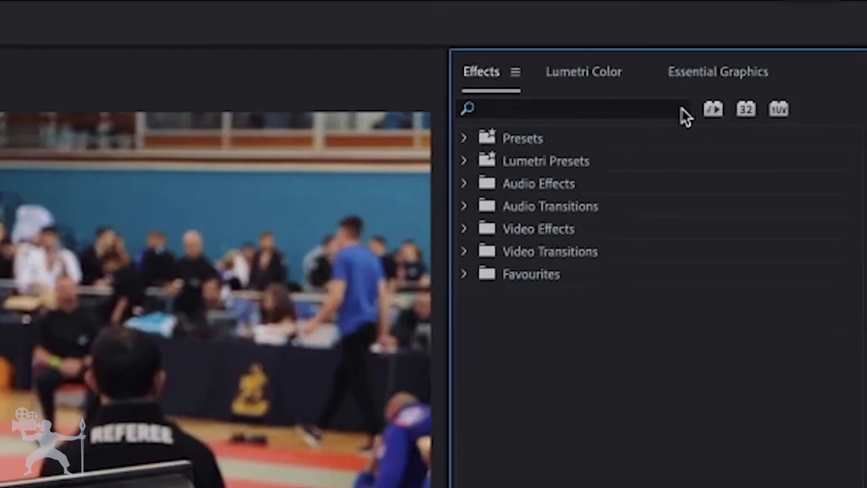
left_click(639, 114)
type("BL")
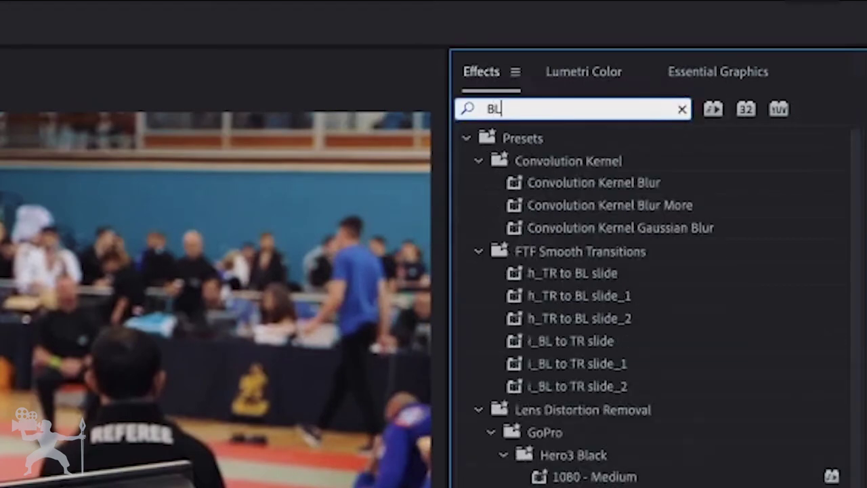
type("UR")
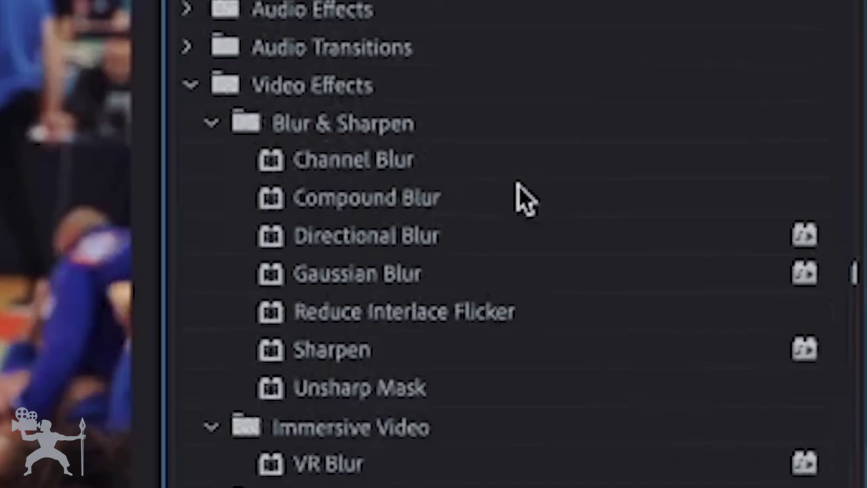
left_click(415, 237)
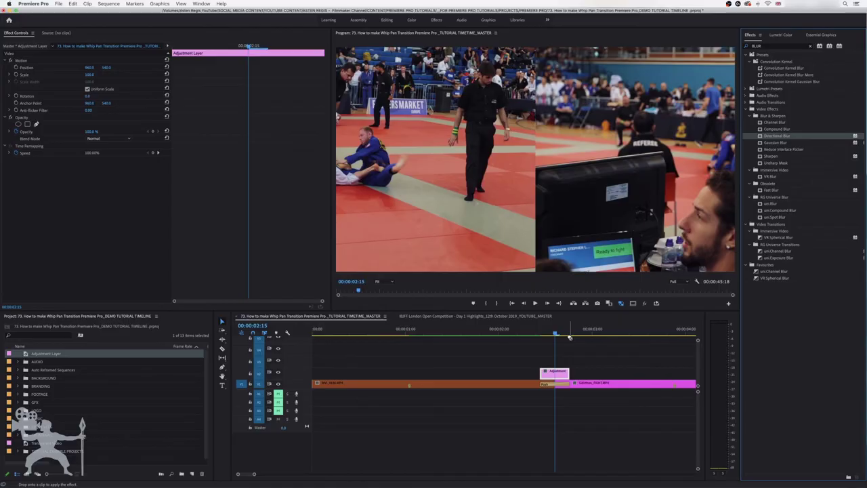
left_click_drag(566, 348, 557, 373)
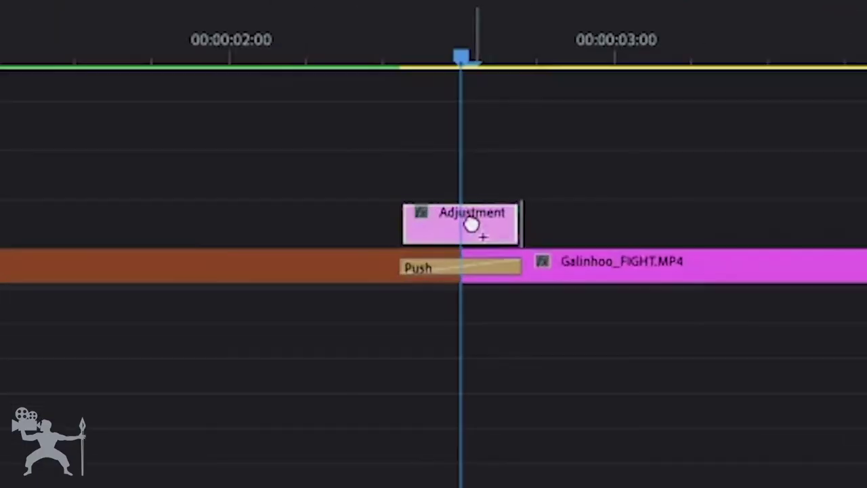
left_click_drag(471, 225, 475, 227)
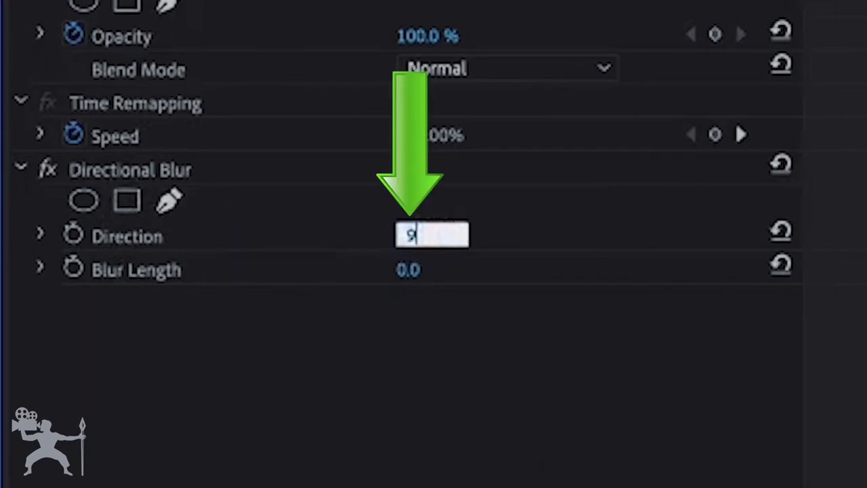
Set the Directional Blur direction to 90° and blur length to 100
key("Return")
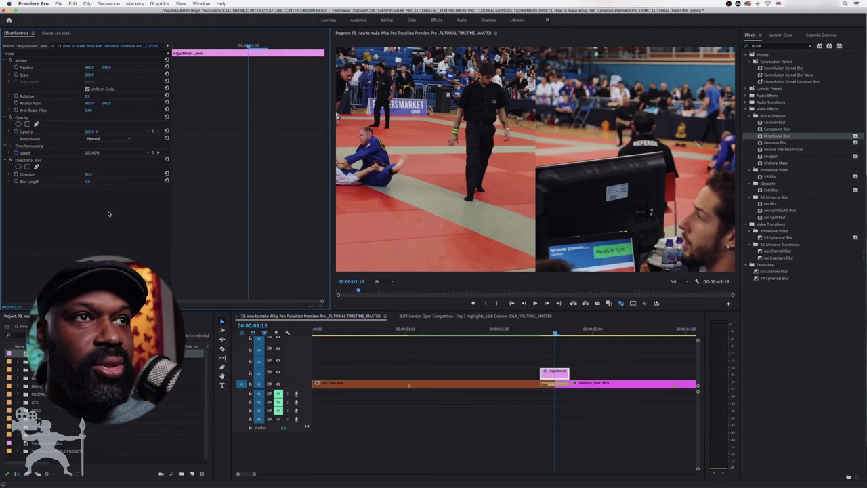
key("Right")
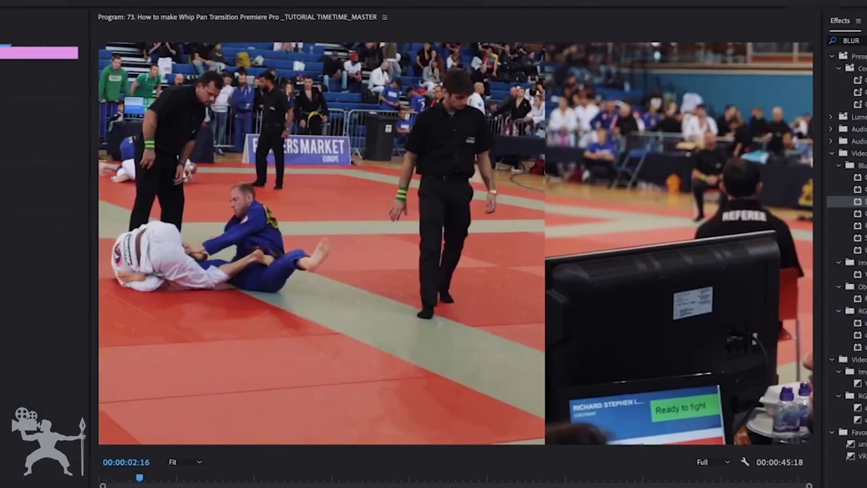
key("Left")
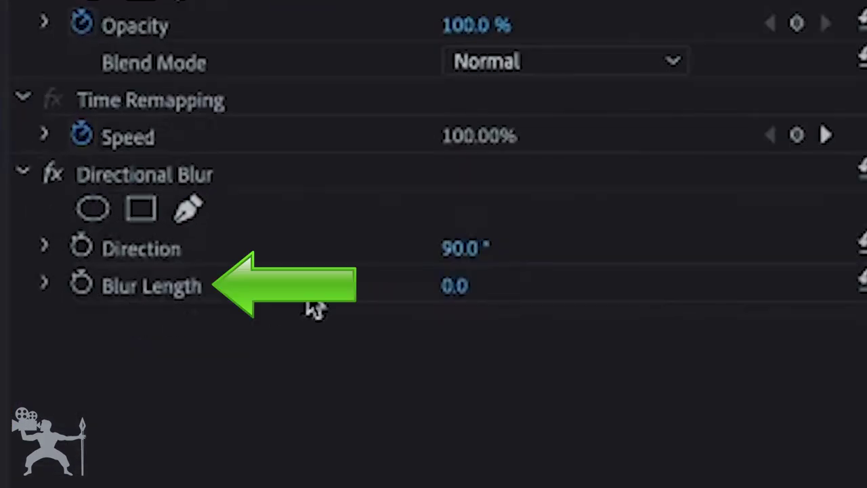
left_click(455, 285)
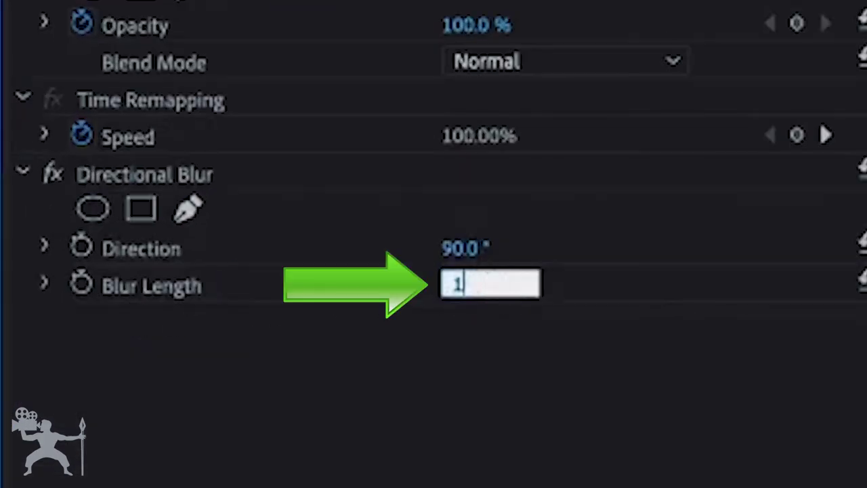
key("Return")
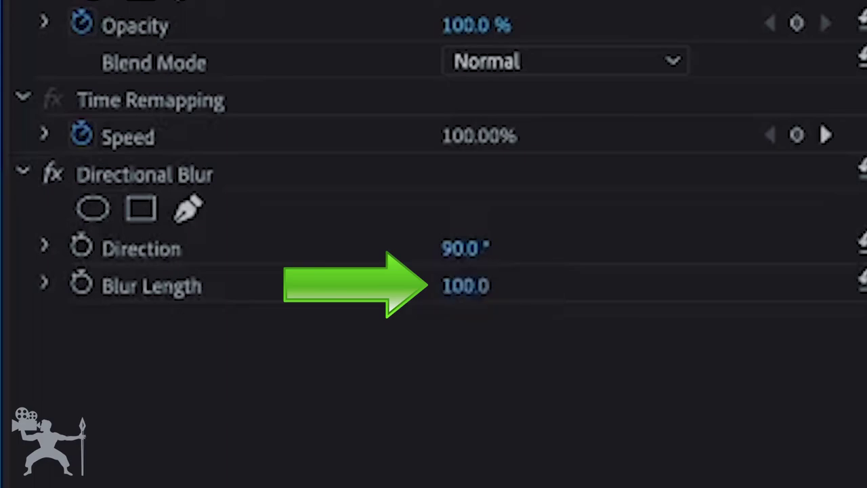
left_click(428, 328)
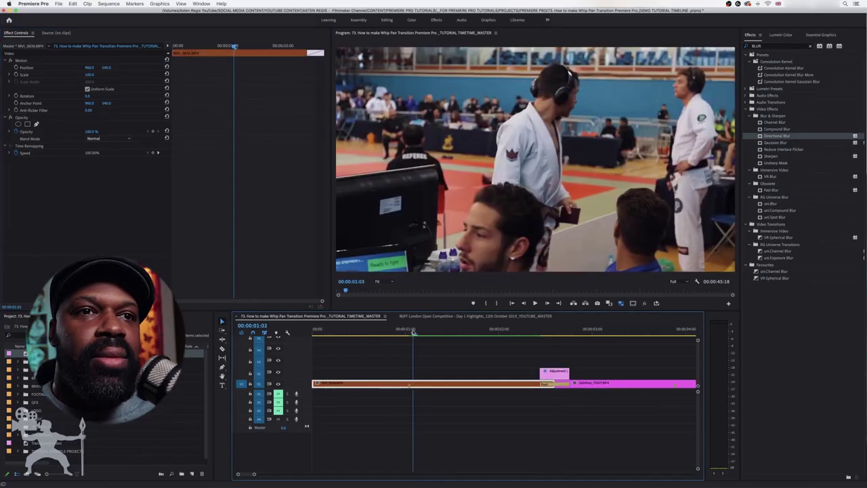